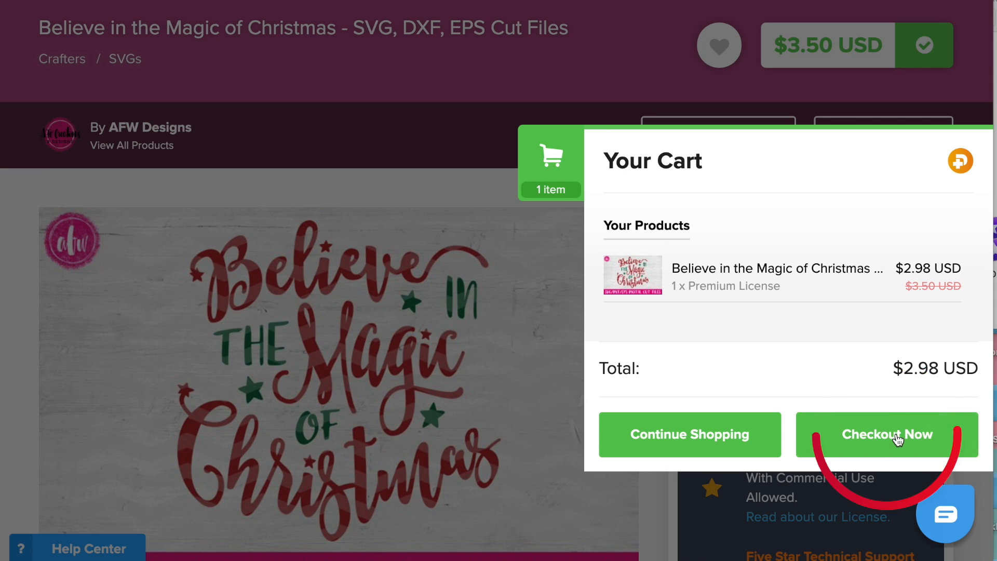
- Check out the Believe in the Magic of Christmas cut file and pay with the saved default Mastercard
{"action": "left_click", "coordinate": [896, 433]}
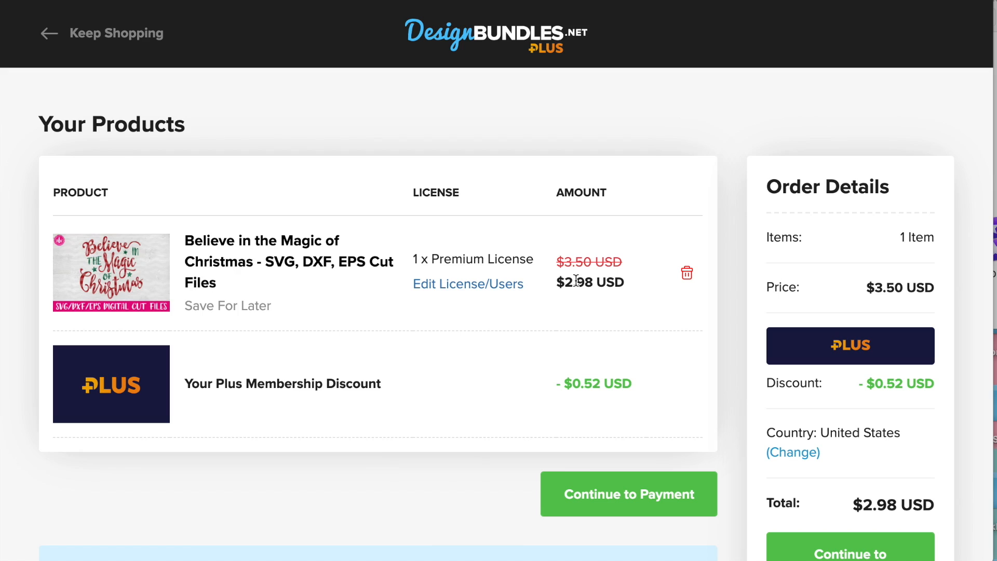
{"action": "left_click", "coordinate": [634, 481]}
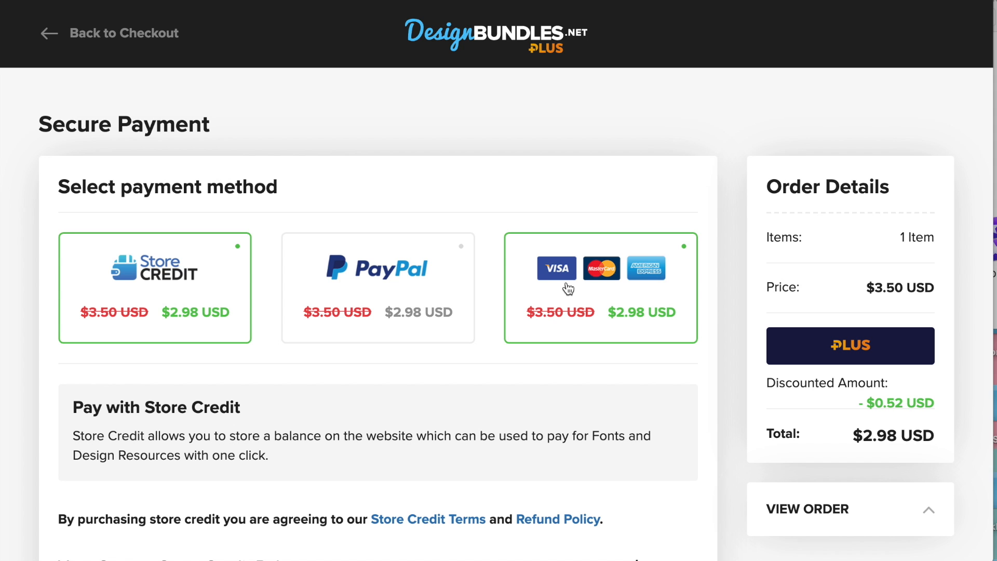
{"action": "left_click", "coordinate": [580, 307]}
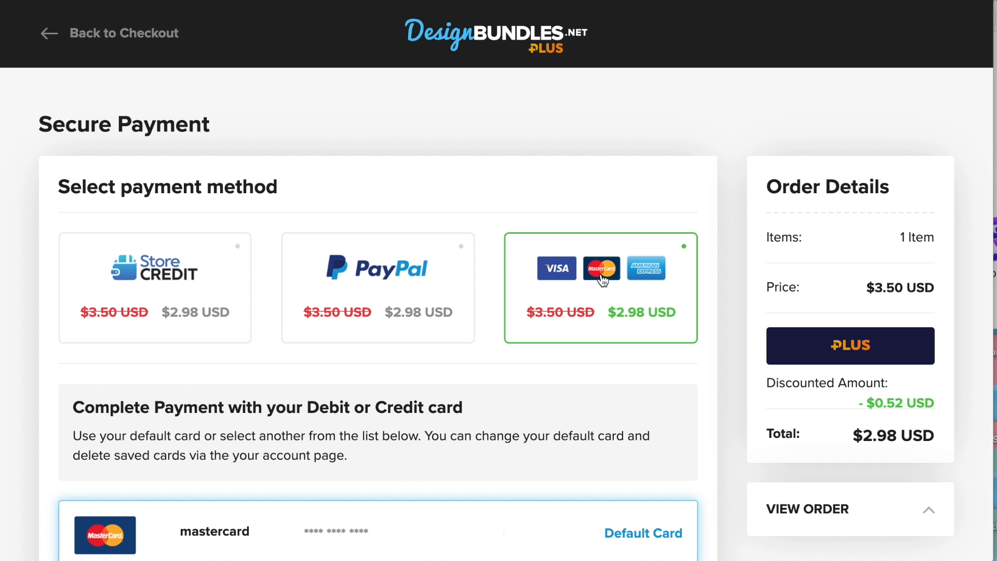
{"action": "scroll", "coordinate": [603, 281], "scroll_direction": "down", "scroll_amount": 5}
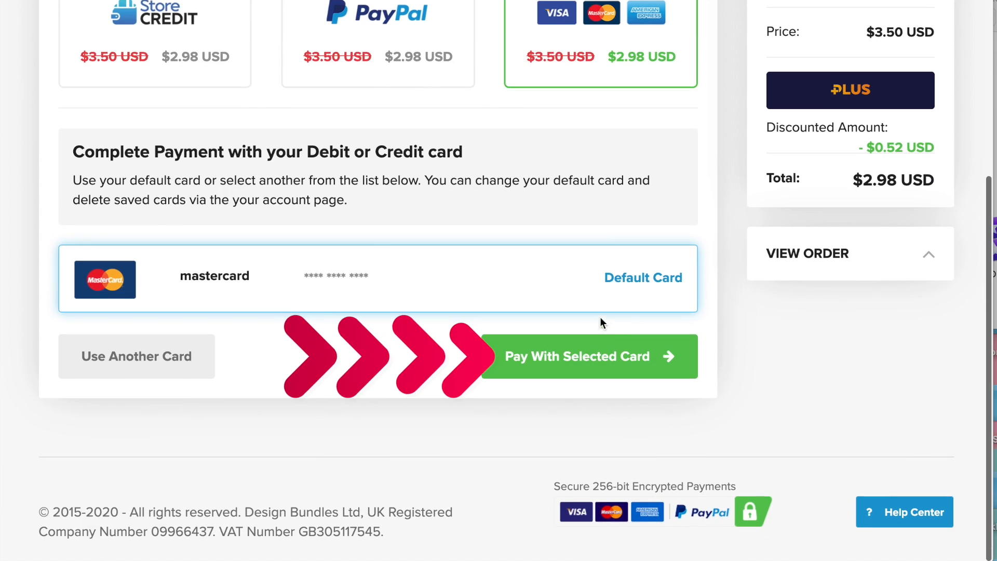
{"action": "left_click", "coordinate": [610, 362]}
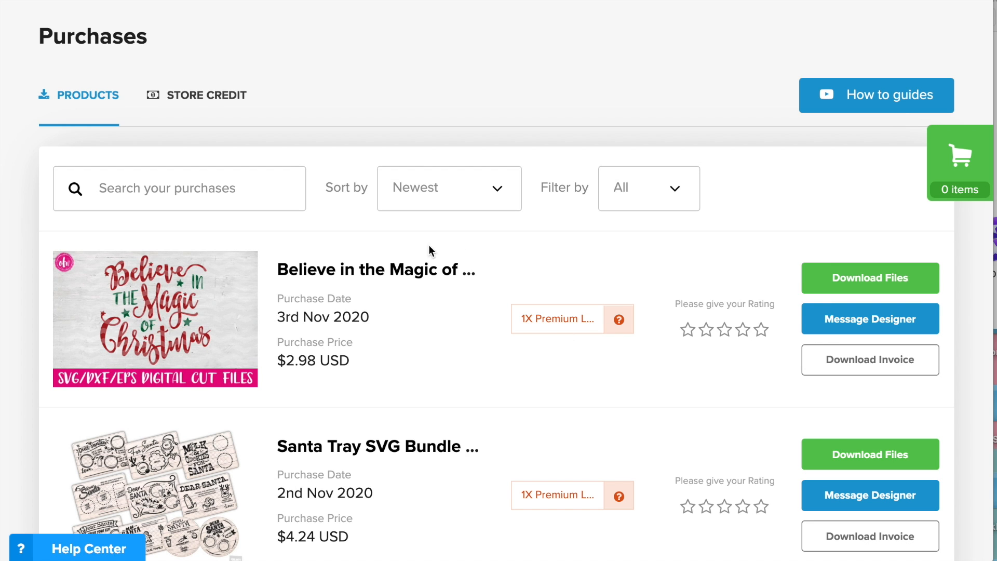
- Download Believe in the Magic of Christmas.zip from the purchases, unzip it and open the extracted folder
{"action": "left_click", "coordinate": [880, 283]}
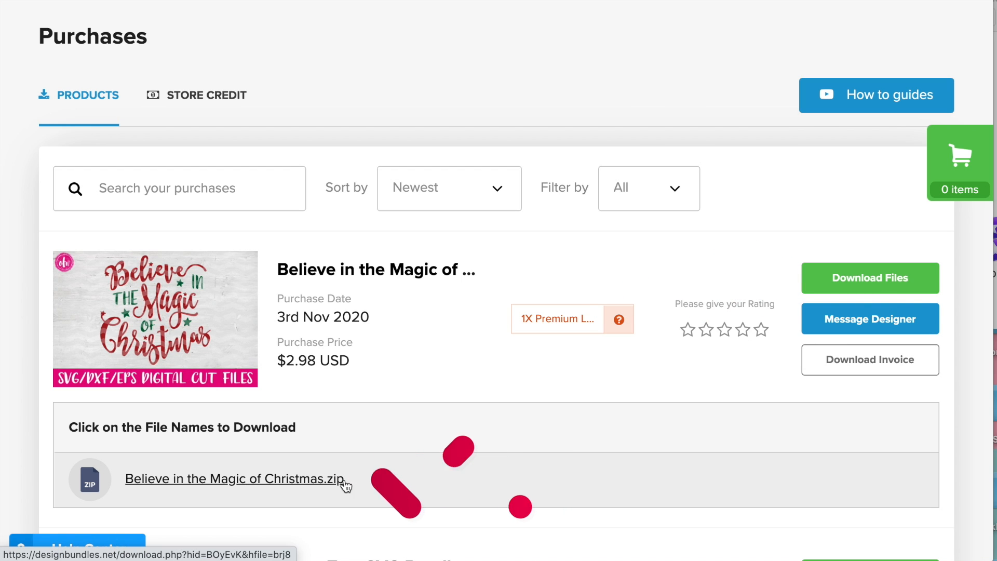
{"action": "left_click", "coordinate": [279, 478]}
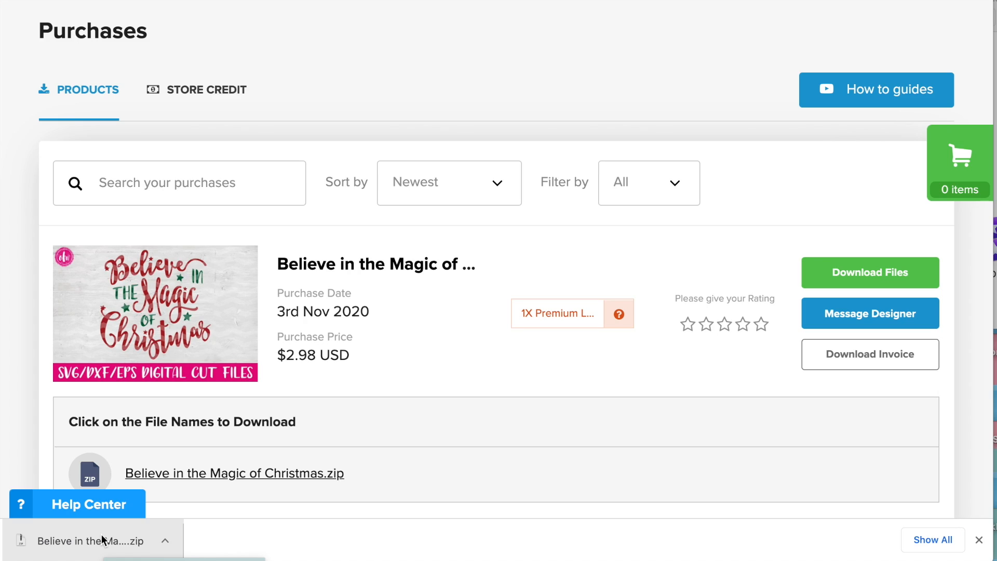
{"action": "left_click", "coordinate": [102, 535]}
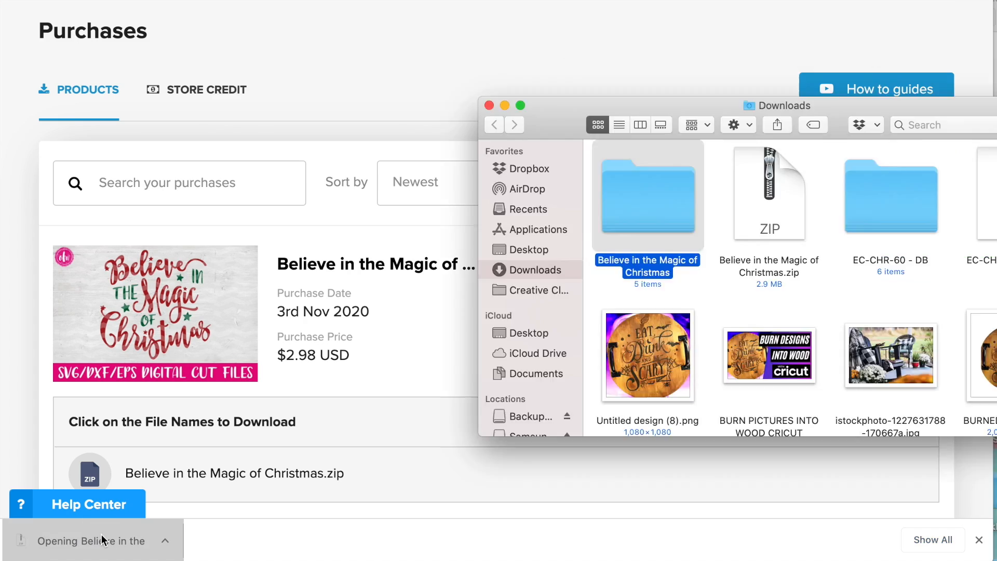
{"action": "double_click", "coordinate": [634, 195]}
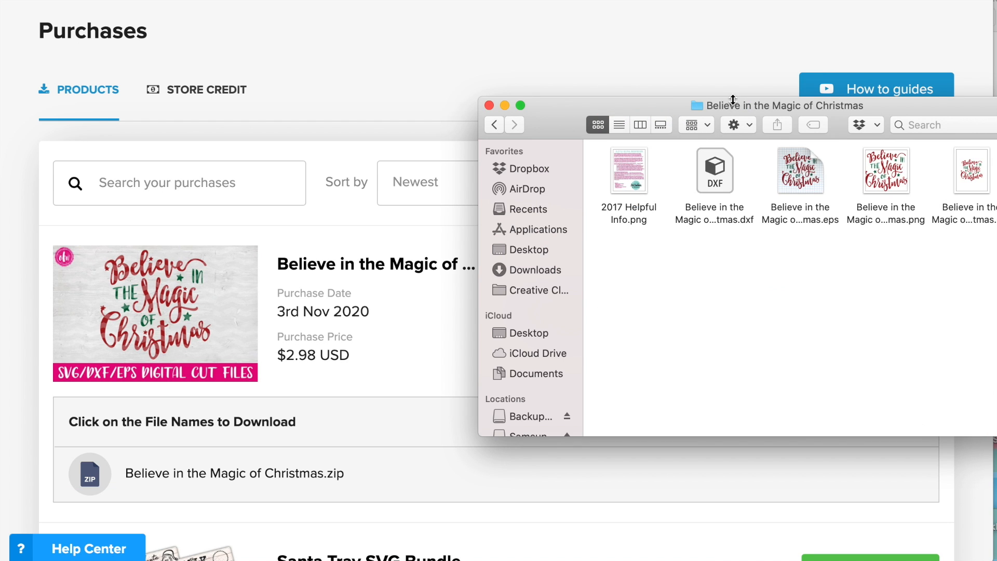
{"action": "left_click_drag", "start_coordinate": [733, 100], "coordinate": [556, 104]}
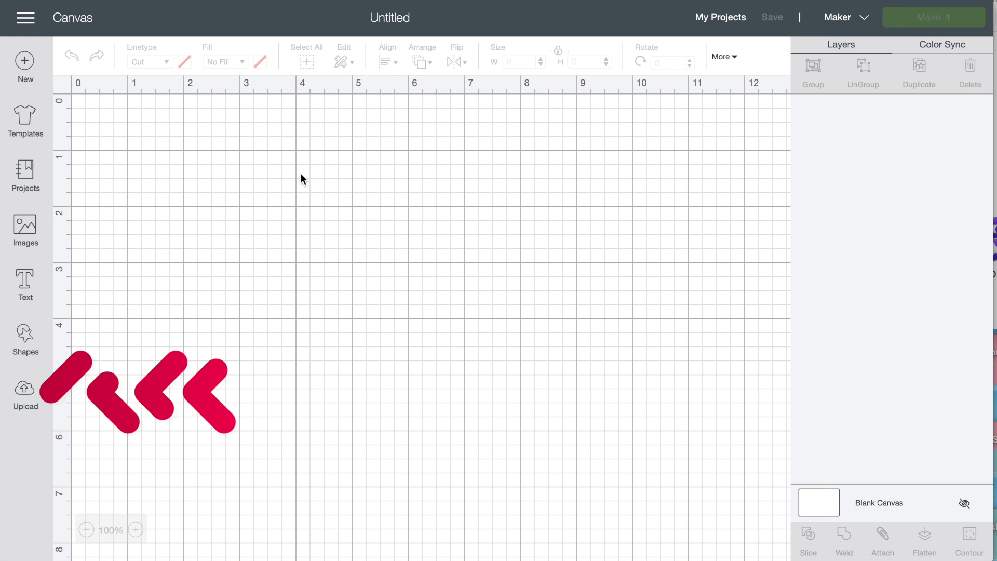
- In Cricut Design Space, upload the Believe in the Magic of Christmas SVG and save it with the tags "christmas, magic, believe"
{"action": "left_click", "coordinate": [32, 403]}
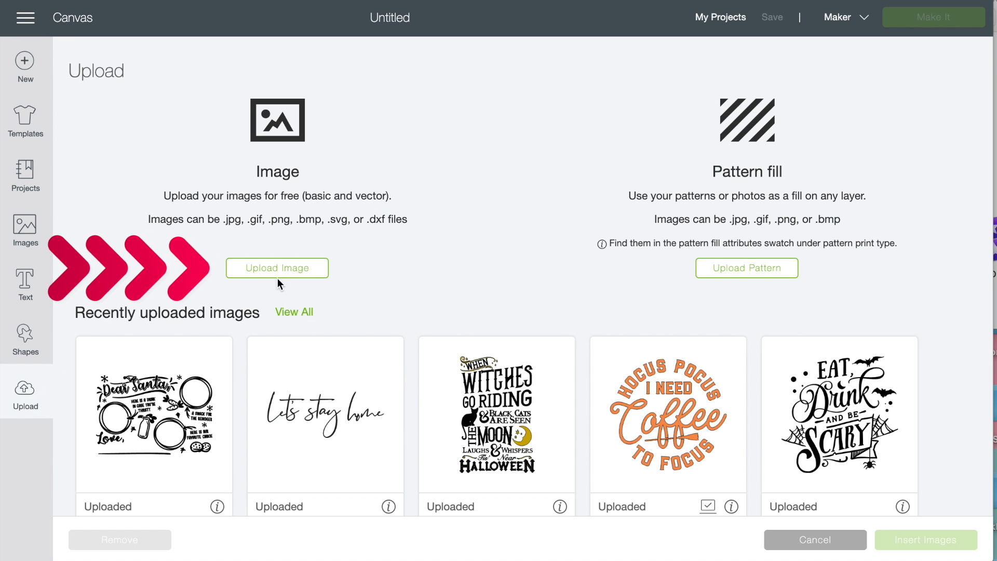
{"action": "left_click", "coordinate": [279, 272]}
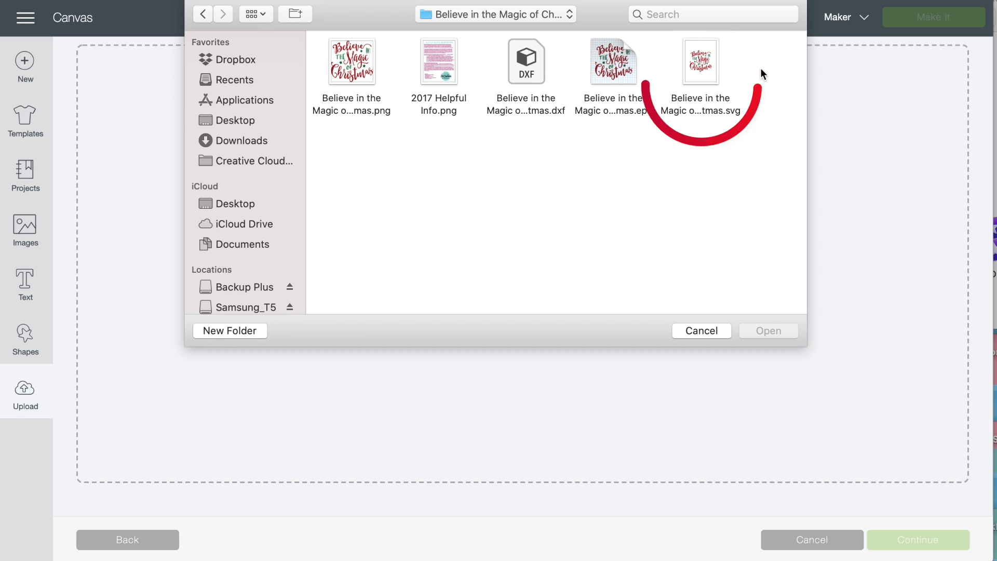
{"action": "left_click", "coordinate": [703, 54]}
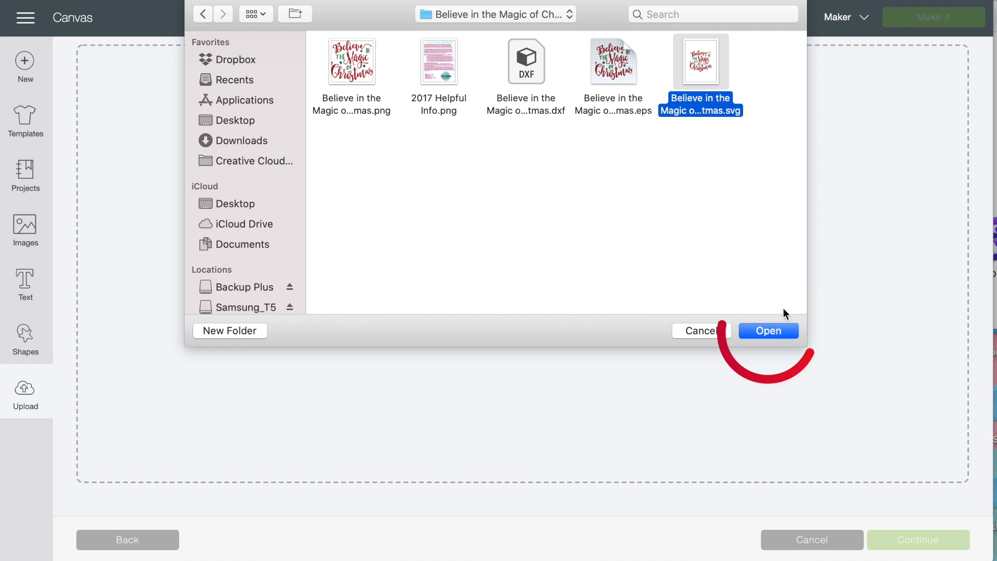
{"action": "left_click", "coordinate": [769, 332]}
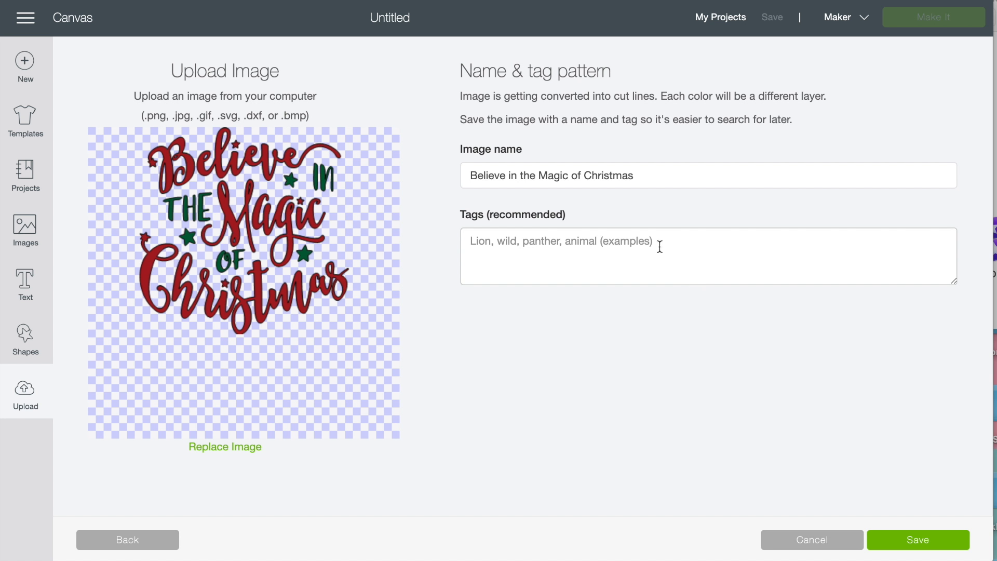
{"action": "left_click", "coordinate": [639, 244]}
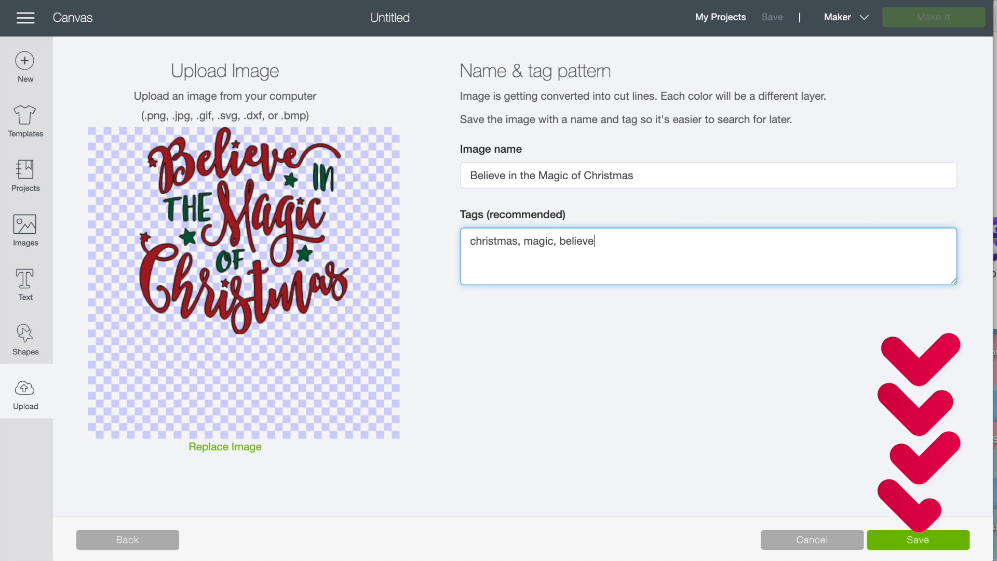
{"action": "left_click", "coordinate": [957, 545]}
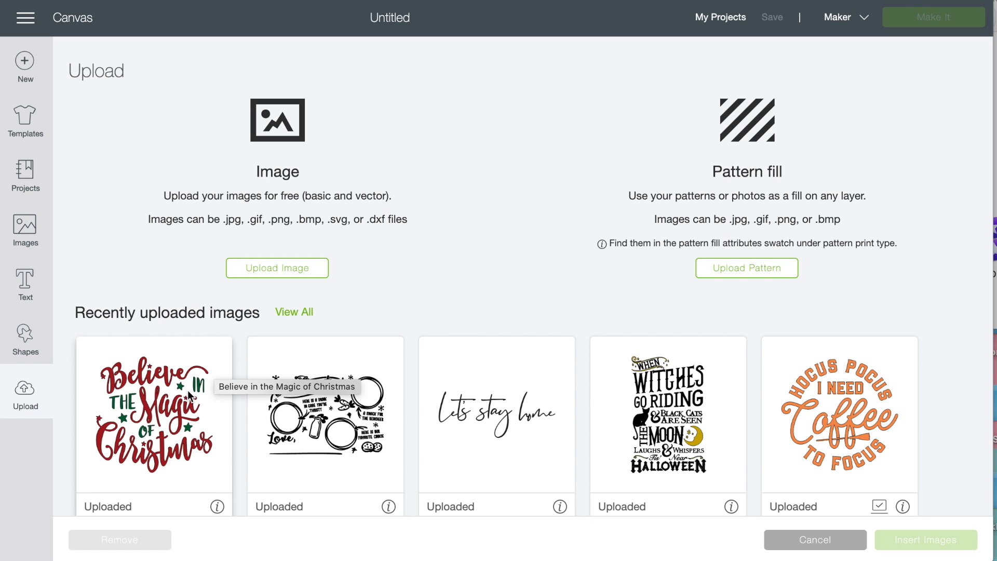
- Insert the uploaded Believe in the Magic of Christmas image and reposition it on the canvas, showing the whole design at 50% zoom
{"action": "left_click", "coordinate": [165, 367]}
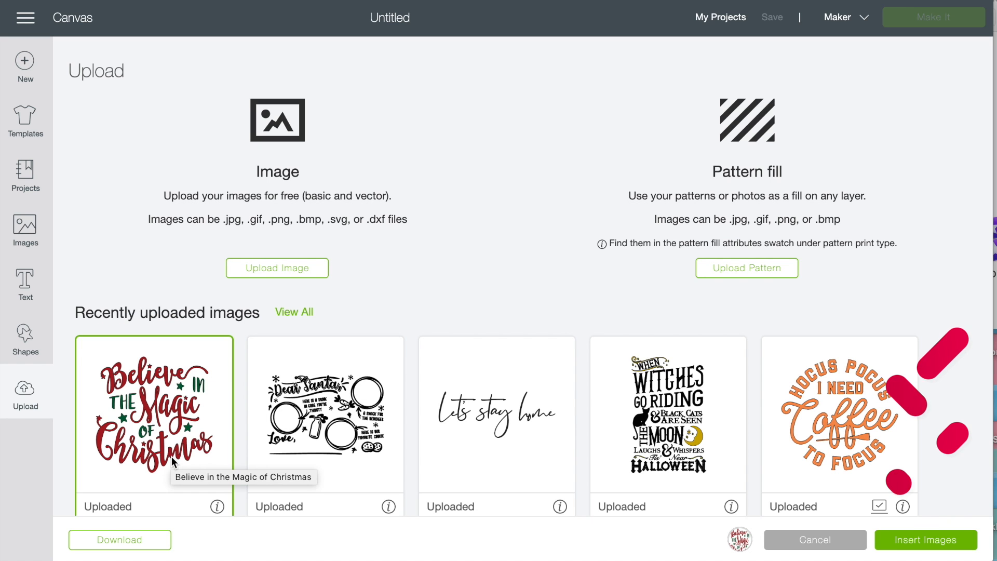
{"action": "left_click", "coordinate": [907, 543]}
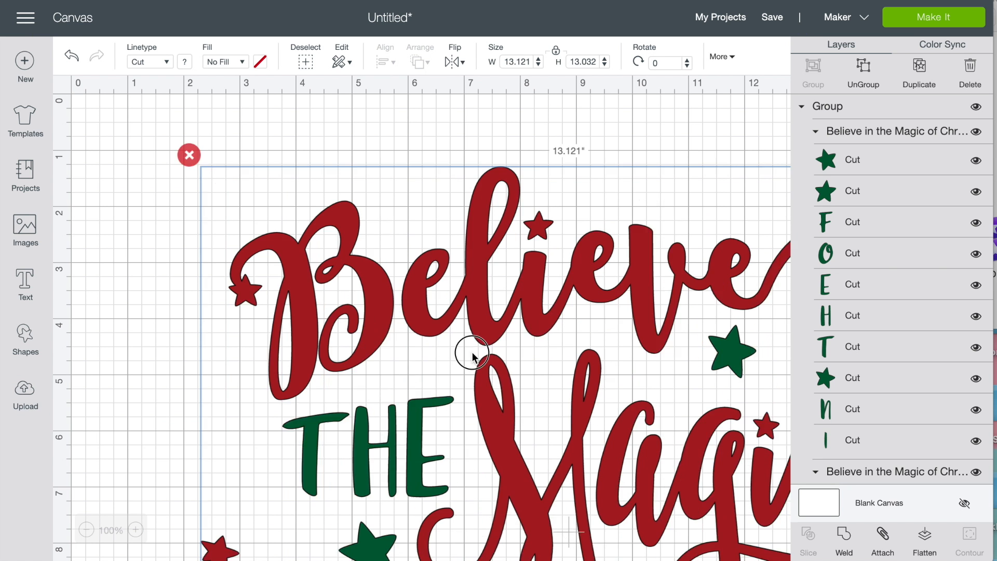
{"action": "left_click_drag", "start_coordinate": [412, 288], "coordinate": [431, 296]}
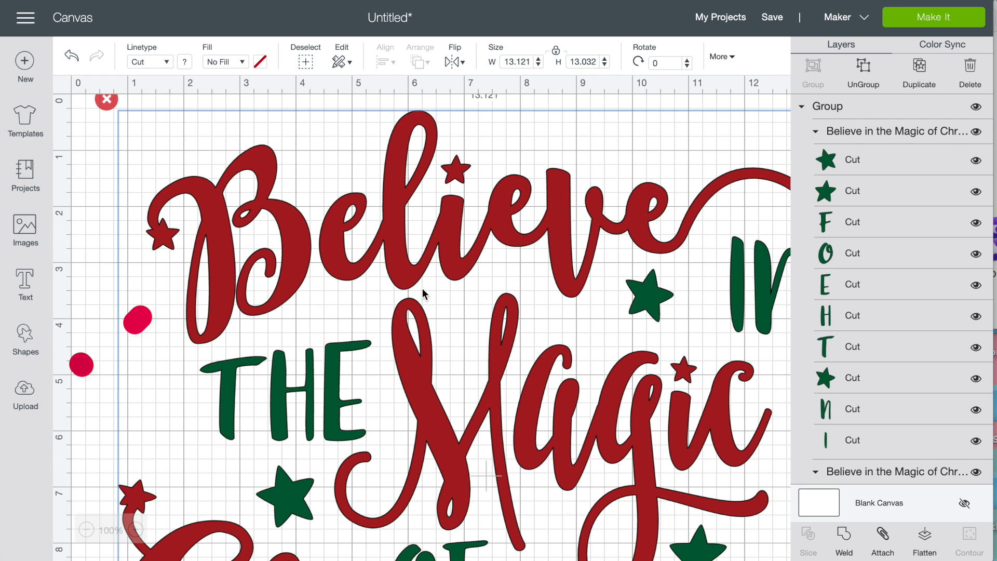
{"action": "left_click", "coordinate": [87, 530]}
{"action": "left_click", "coordinate": [88, 530]}
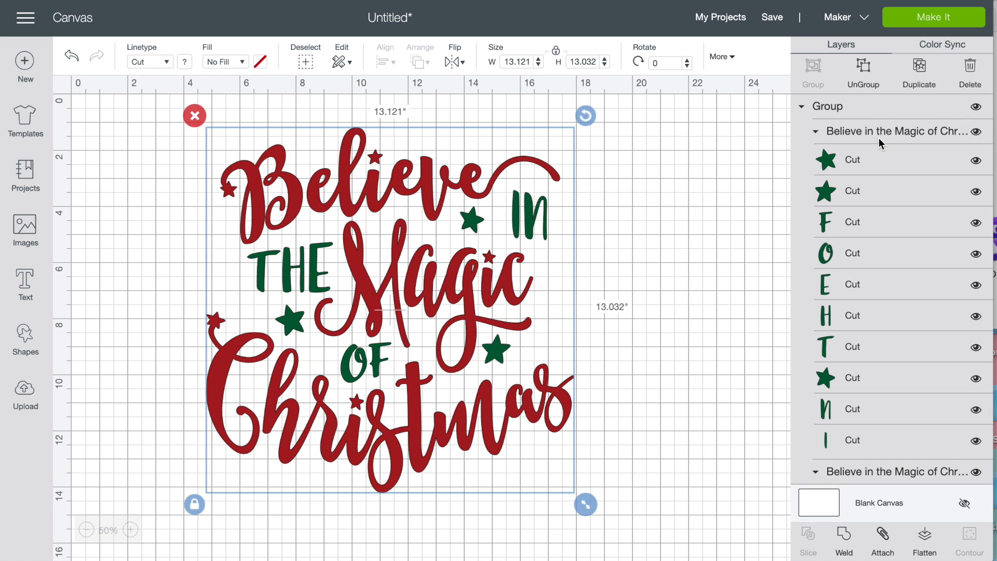
- Review the design's separate green and red layers and weld them all into one piece
{"action": "scroll", "coordinate": [879, 138], "scroll_direction": "down", "scroll_amount": 5}
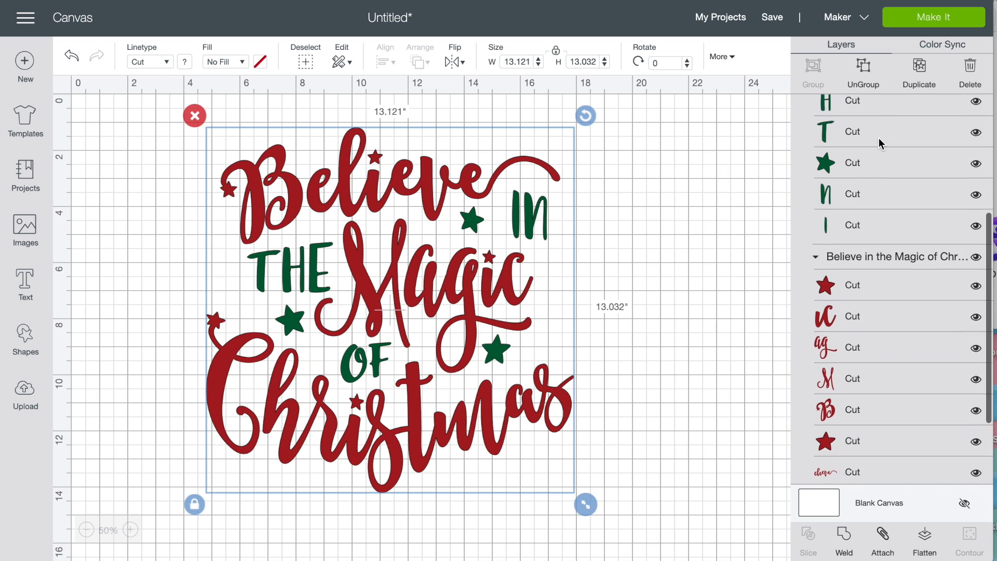
{"action": "scroll", "coordinate": [879, 138], "scroll_direction": "down", "scroll_amount": 3}
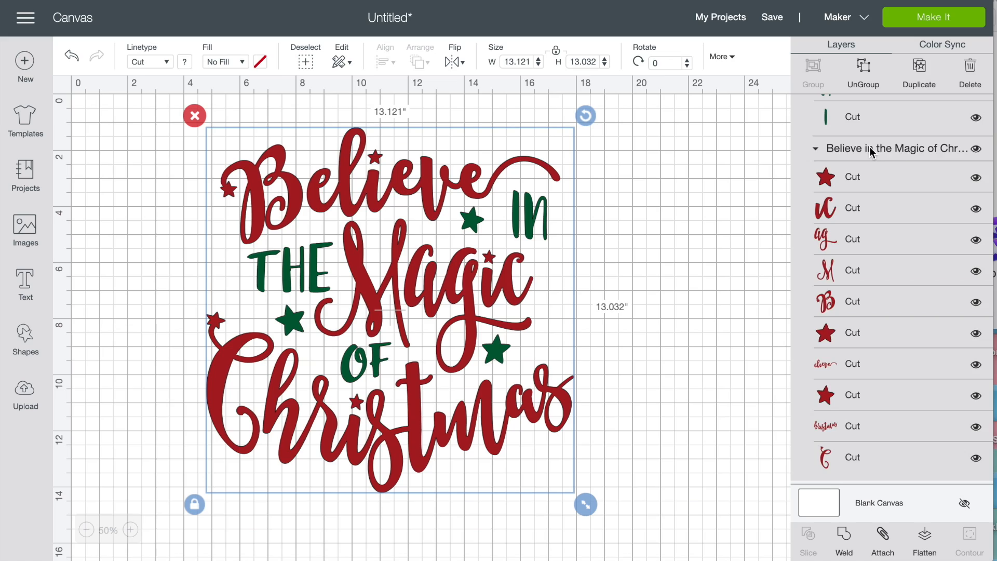
{"action": "scroll", "coordinate": [907, 158], "scroll_direction": "up", "scroll_amount": 5}
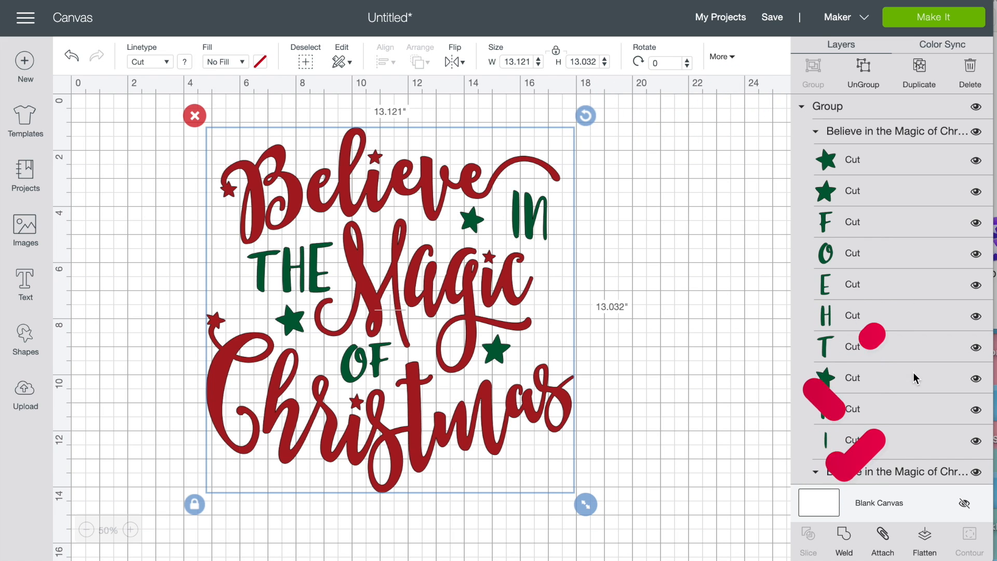
{"action": "left_click", "coordinate": [844, 548]}
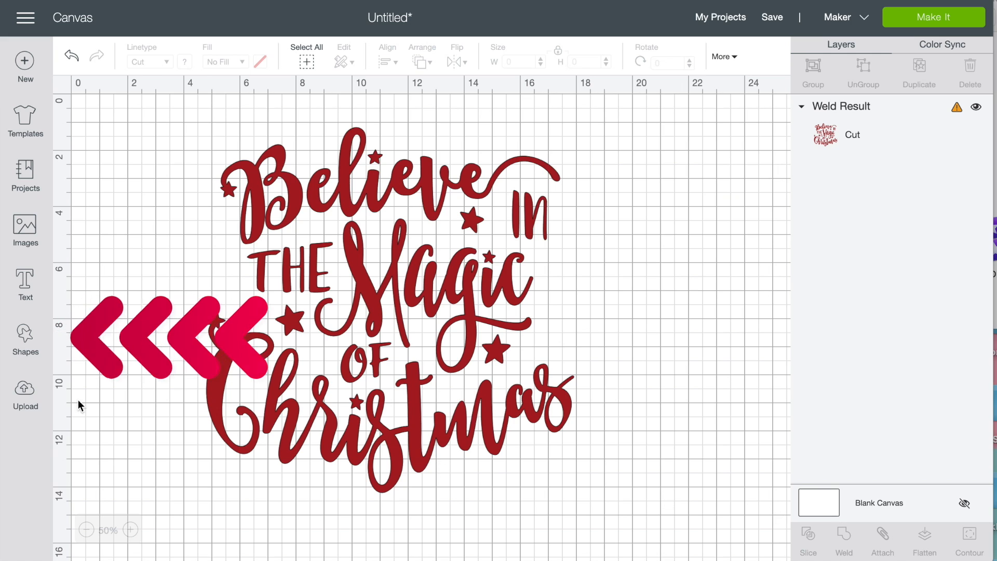
- Add a circle shape to the canvas and move it onto the lettering's upper-left area
{"action": "left_click", "coordinate": [24, 353]}
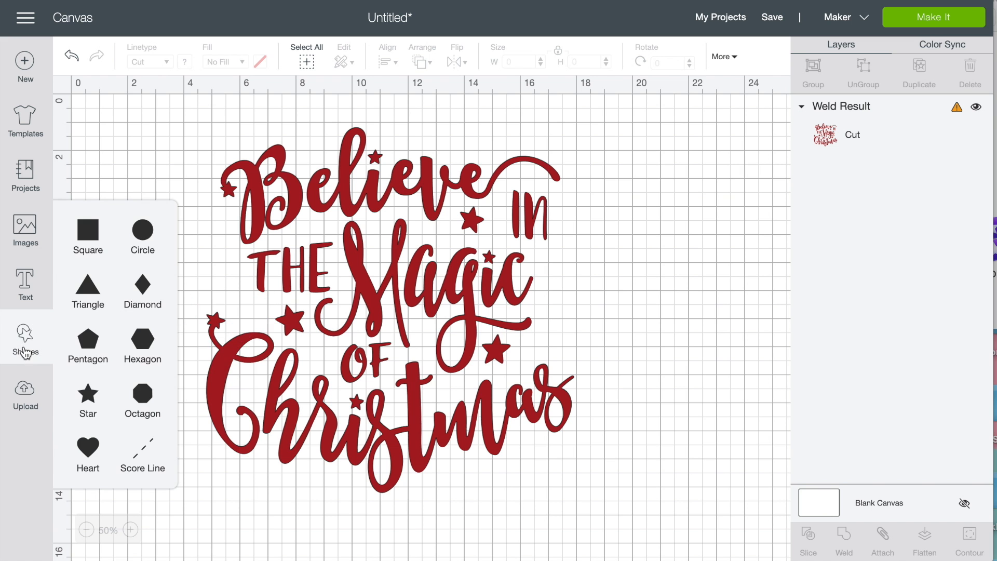
{"action": "left_click", "coordinate": [155, 237]}
{"action": "left_click_drag", "start_coordinate": [201, 228], "coordinate": [285, 252]}
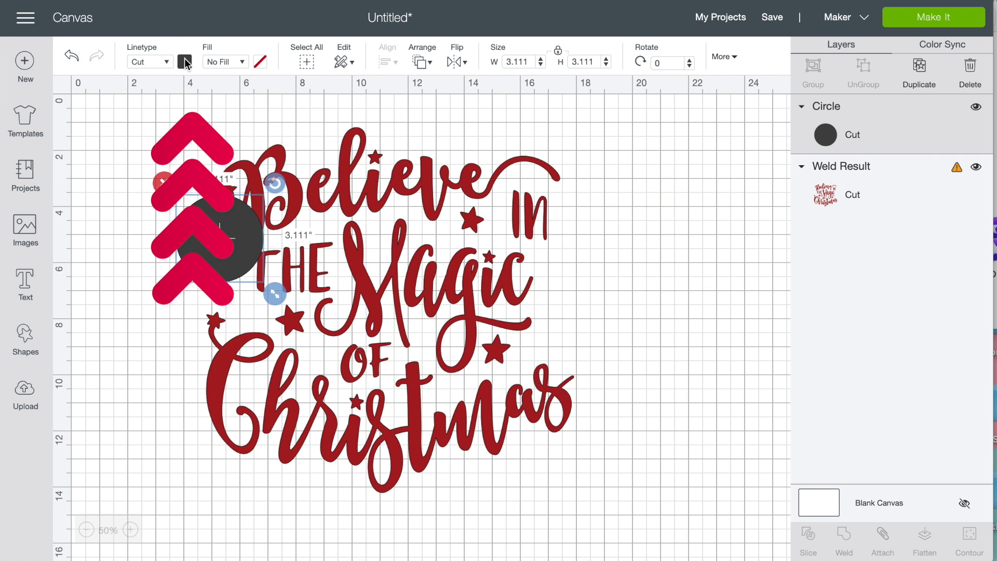
- Change the circle's material color to a light wood-like orange, #ffd08f
{"action": "left_click", "coordinate": [185, 62]}
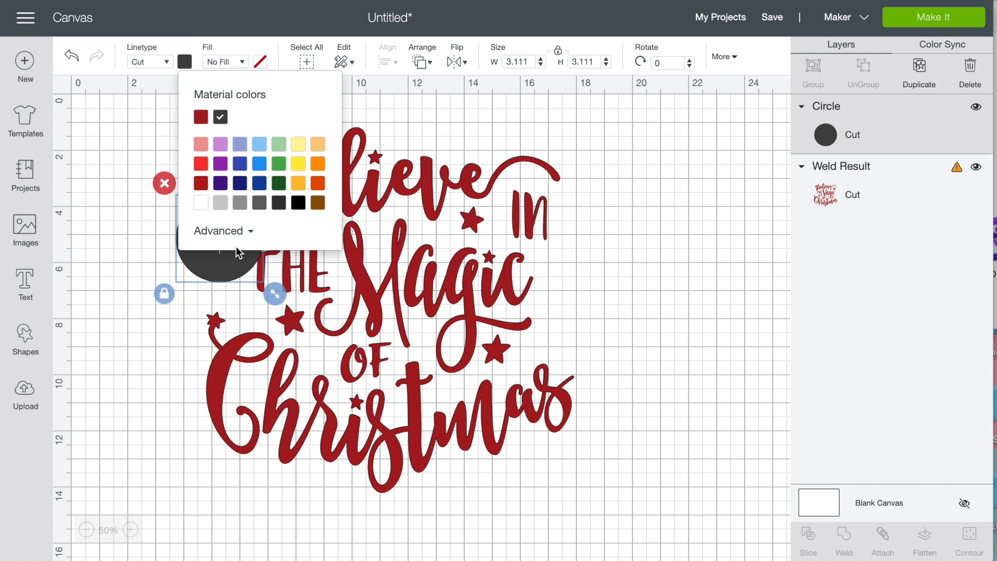
{"action": "left_click", "coordinate": [261, 232]}
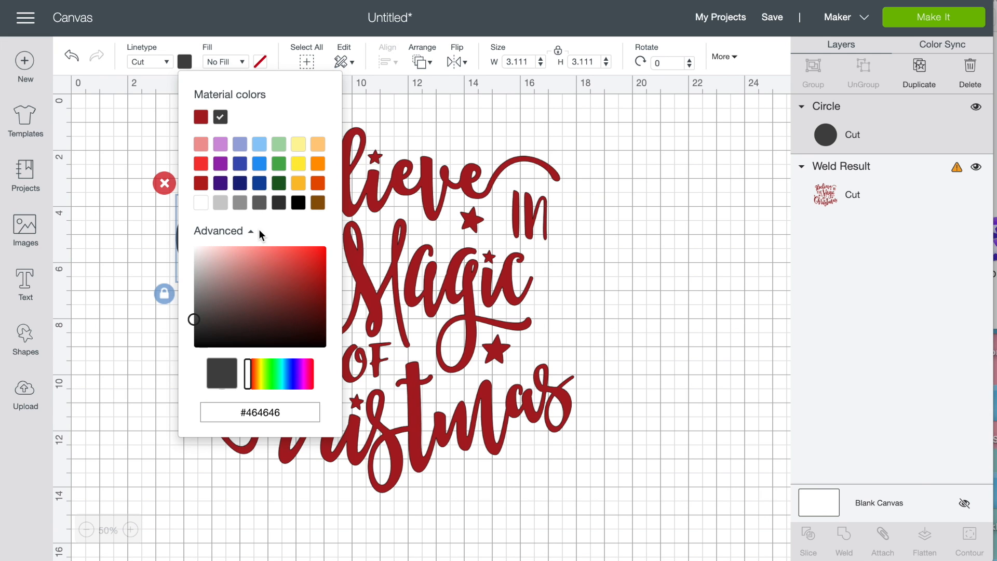
{"action": "left_click", "coordinate": [317, 204]}
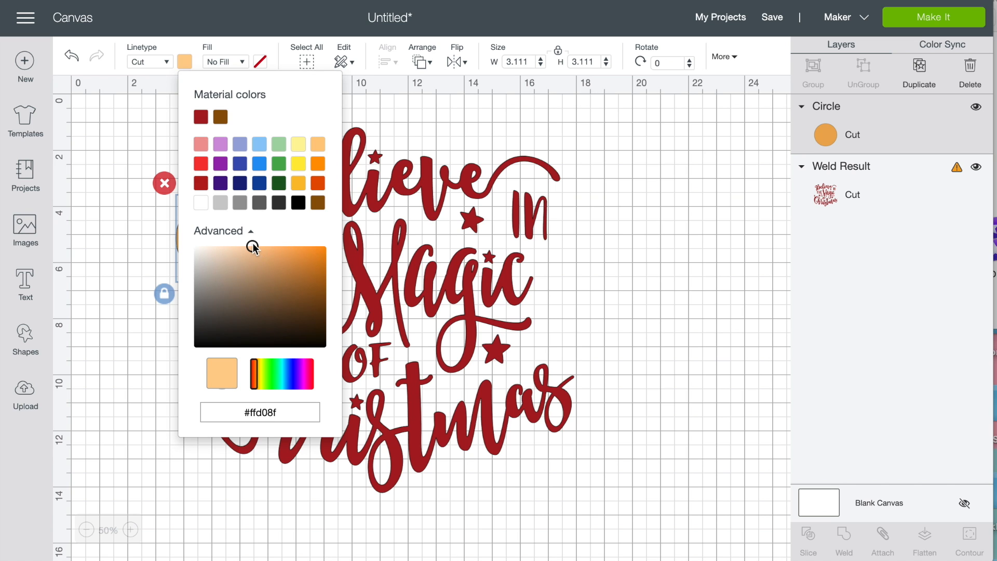
{"action": "left_click", "coordinate": [658, 405]}
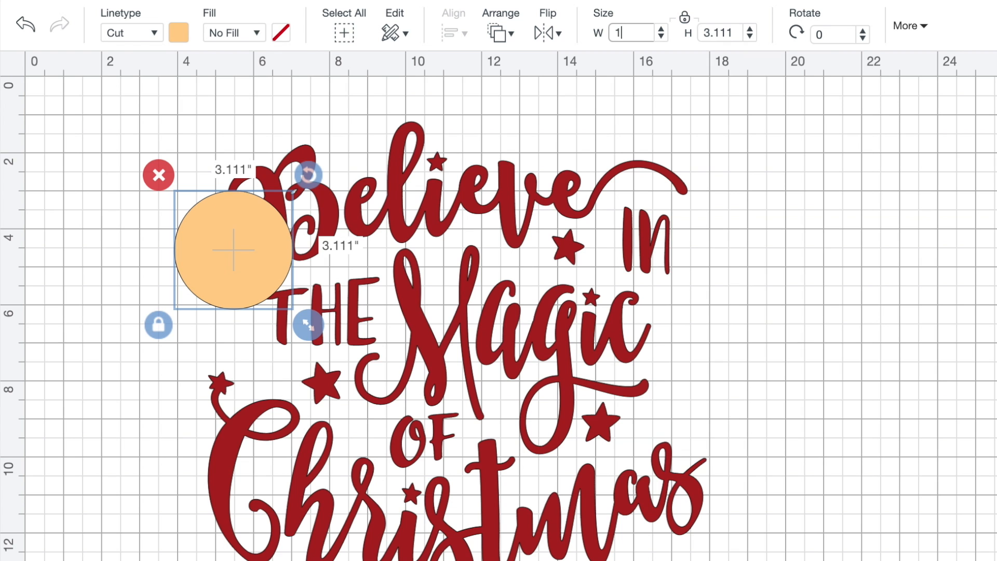
- Resize the circle to 14 inches, place it over the design and send it to the back
{"action": "key", "text": "Return"}
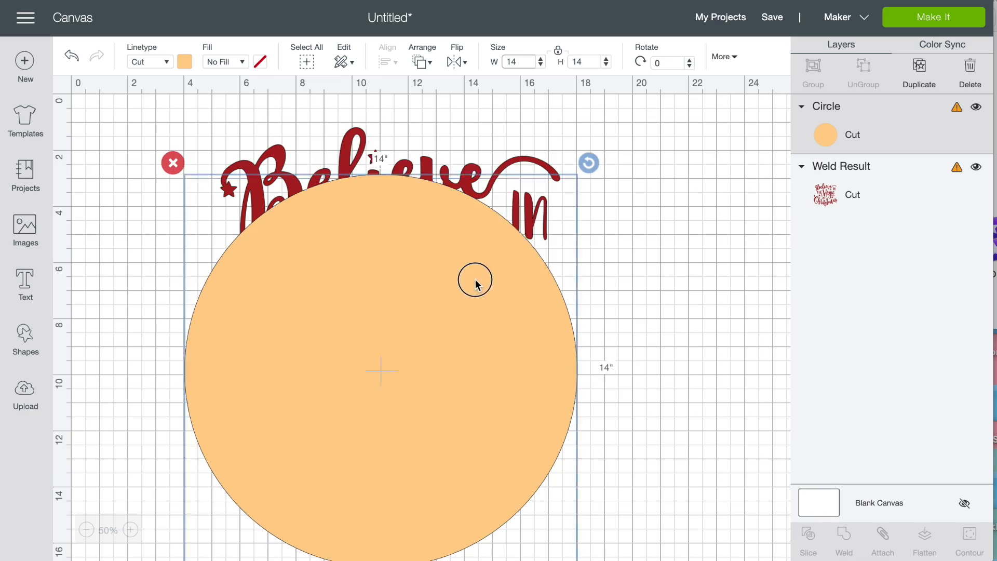
{"action": "left_click_drag", "start_coordinate": [475, 280], "coordinate": [504, 238]}
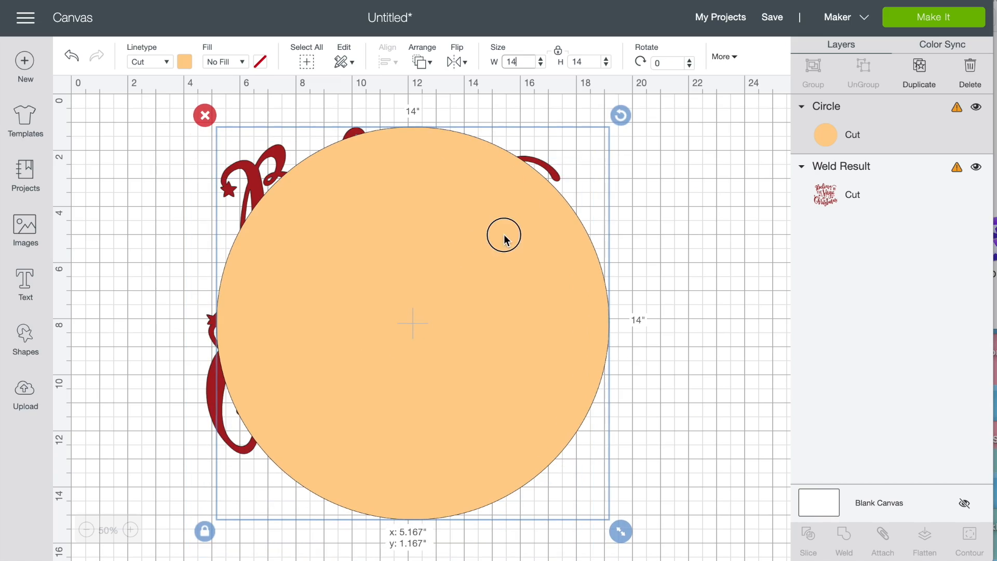
{"action": "right_click", "coordinate": [393, 217]}
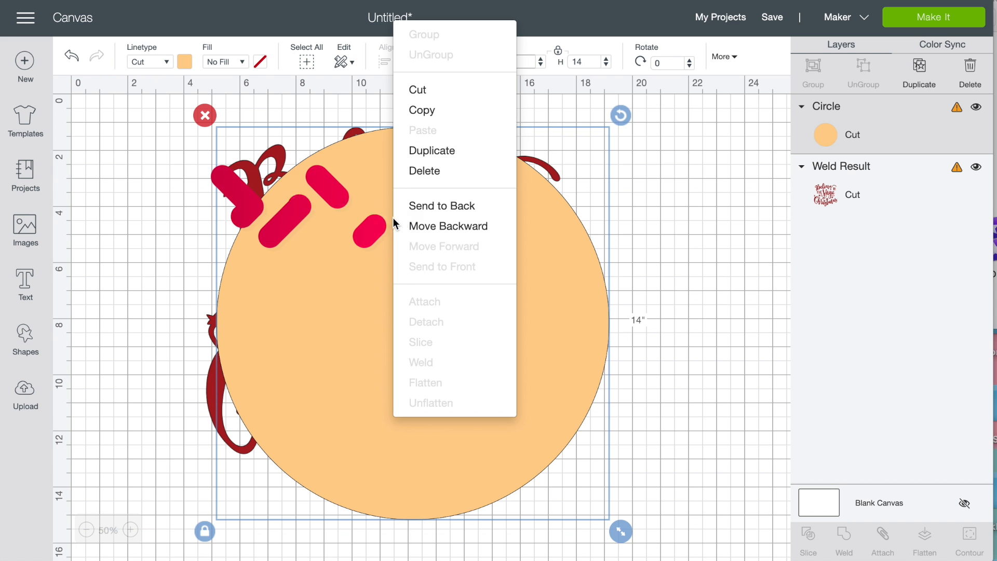
{"action": "left_click", "coordinate": [423, 207]}
- Send the circle behind the welded lettering and change the lettering's material color to black
{"action": "left_click", "coordinate": [423, 217]}
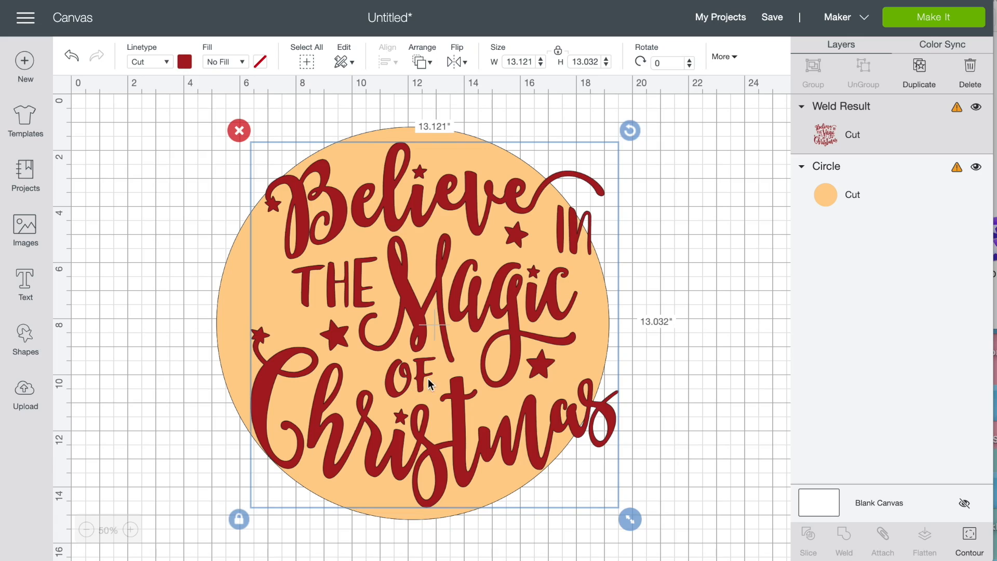
{"action": "left_click", "coordinate": [185, 62]}
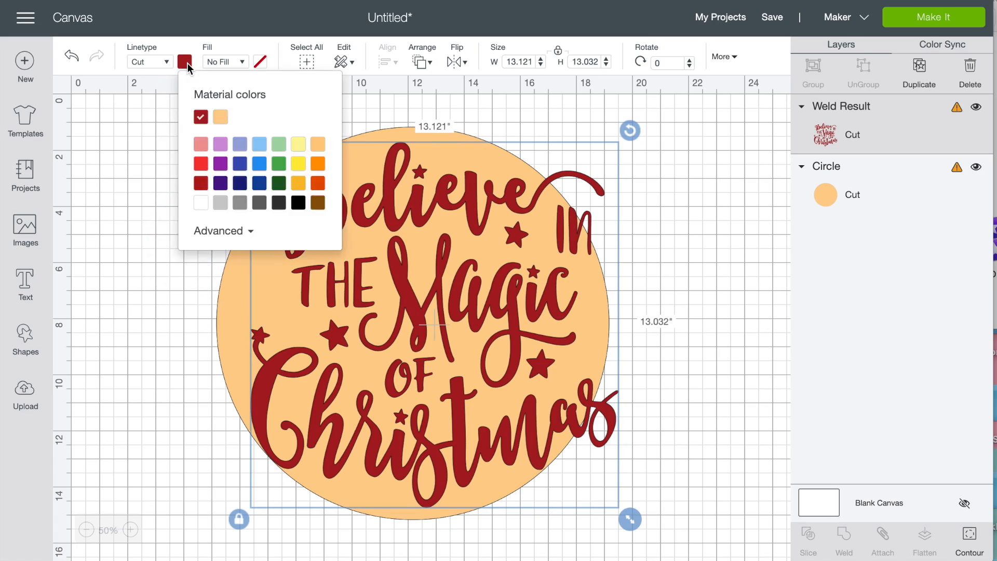
{"action": "left_click", "coordinate": [298, 203]}
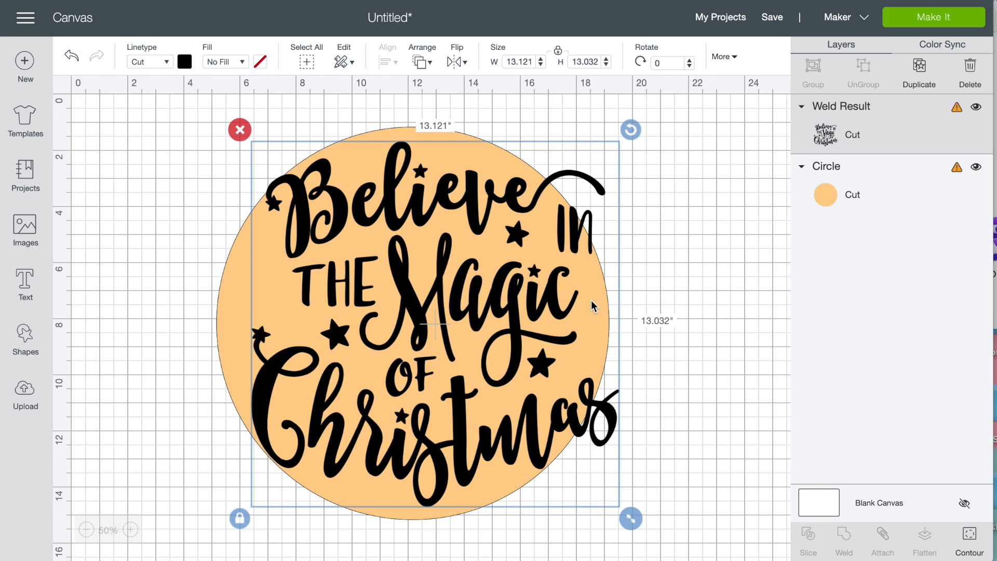
- Scale the lettering down to about 10.15 by 10.08 inches and position it centrally within the circle
{"action": "left_click_drag", "start_coordinate": [594, 306], "coordinate": [535, 256]}
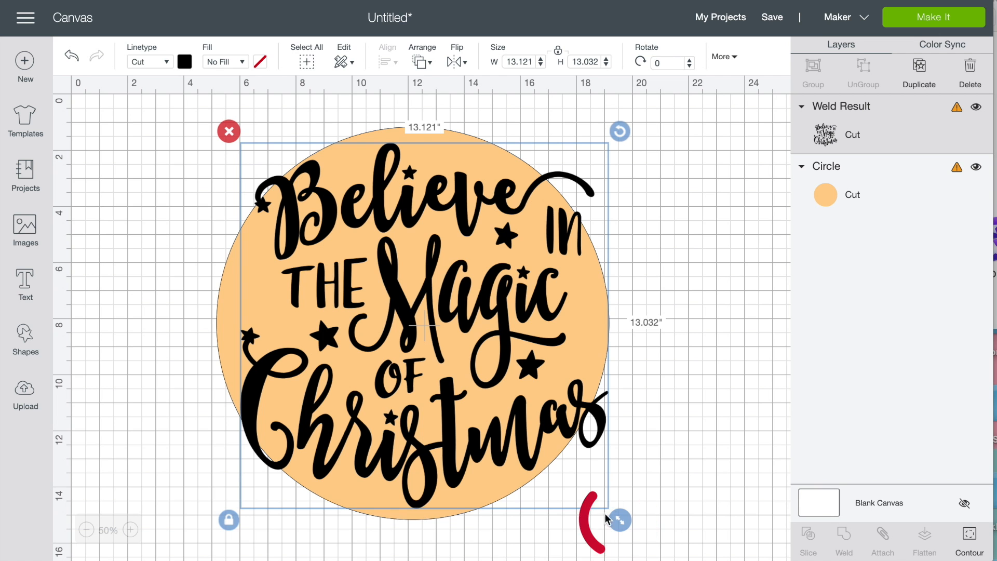
{"action": "left_click_drag", "start_coordinate": [621, 518], "coordinate": [565, 465]}
{"action": "left_click_drag", "start_coordinate": [479, 380], "coordinate": [502, 406]}
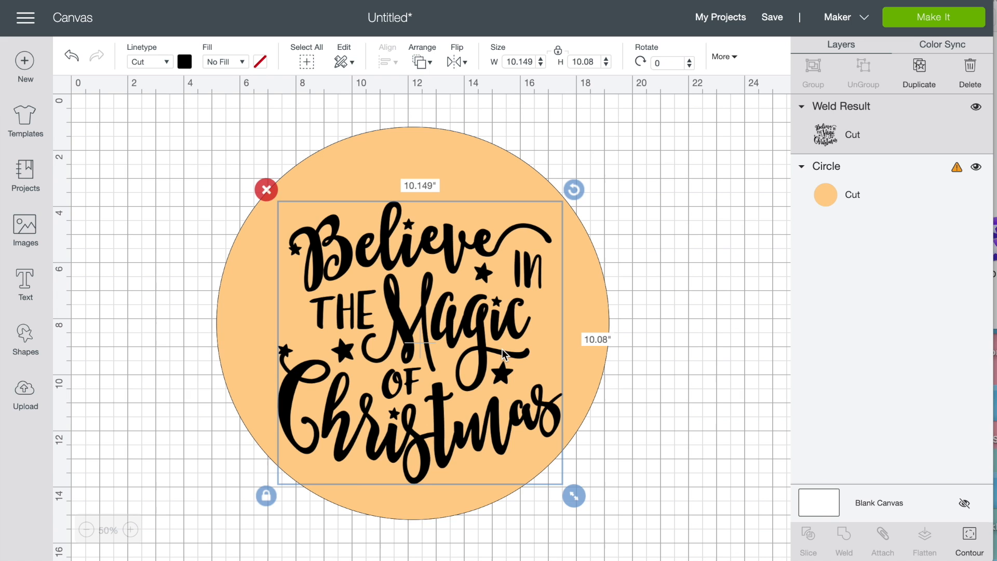
- Delete the 14-inch background circle and proceed to mat preparation with only the lettering
{"action": "left_click", "coordinate": [426, 146]}
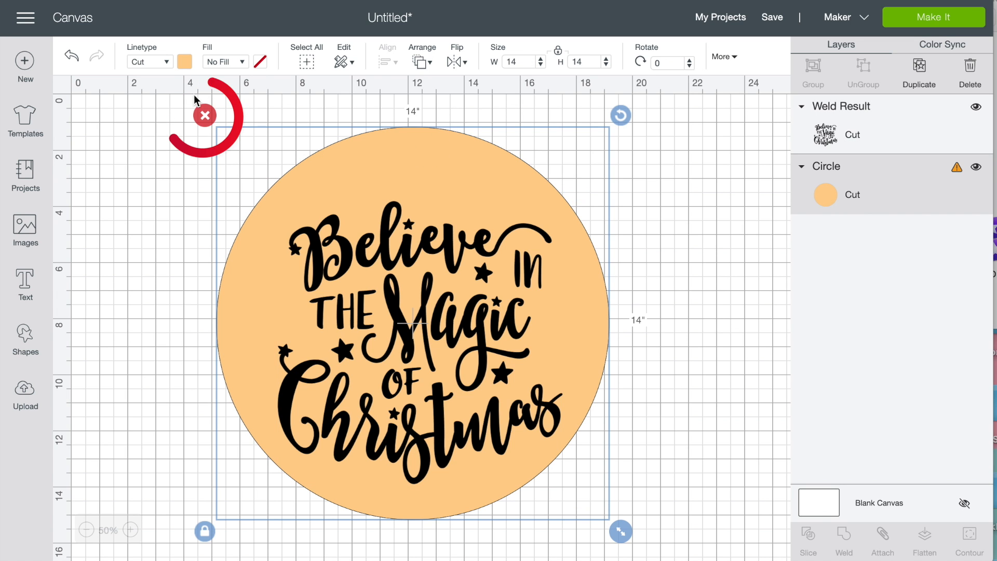
{"action": "left_click", "coordinate": [206, 116]}
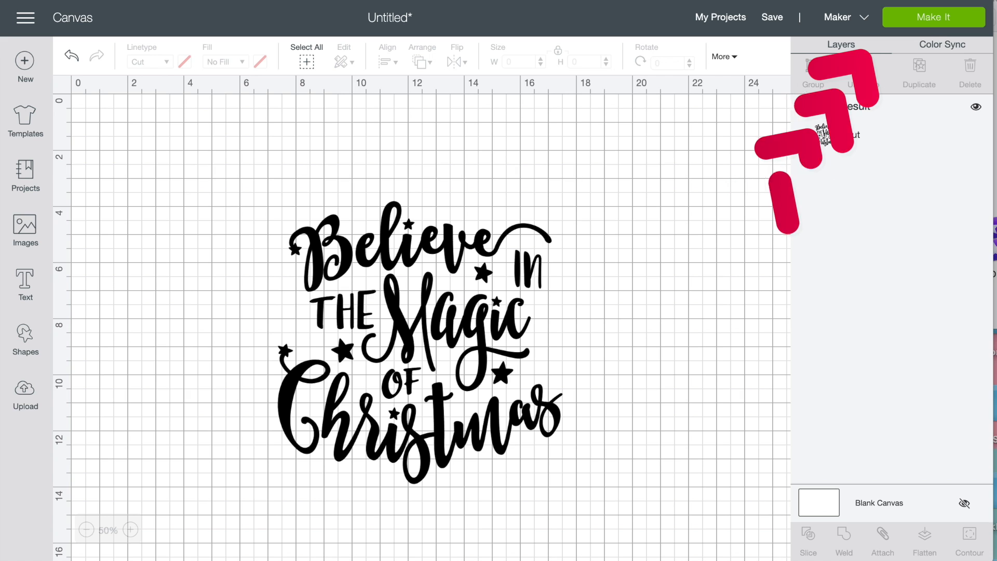
{"action": "left_click", "coordinate": [925, 19]}
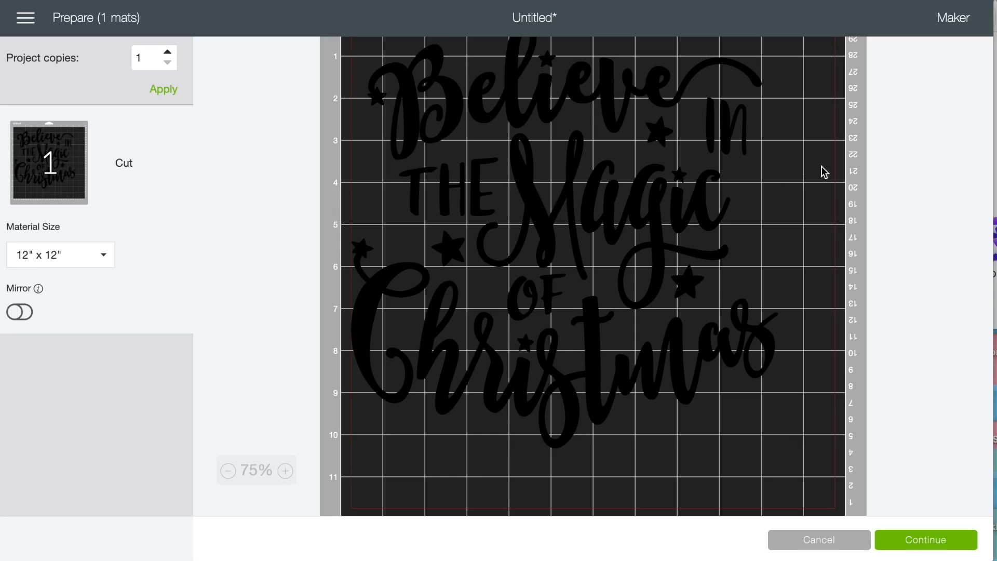
- Examine how the lettering is placed on the 12" x 12" mat in the cut preview
{"action": "scroll", "coordinate": [826, 174], "scroll_direction": "up", "scroll_amount": 2}
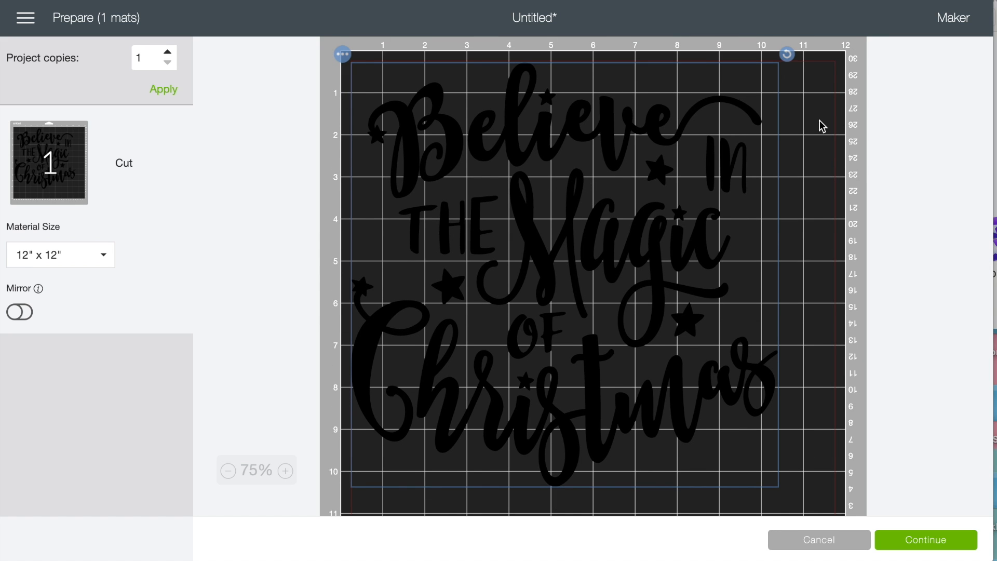
{"action": "scroll", "coordinate": [594, 178], "scroll_direction": "down", "scroll_amount": 1}
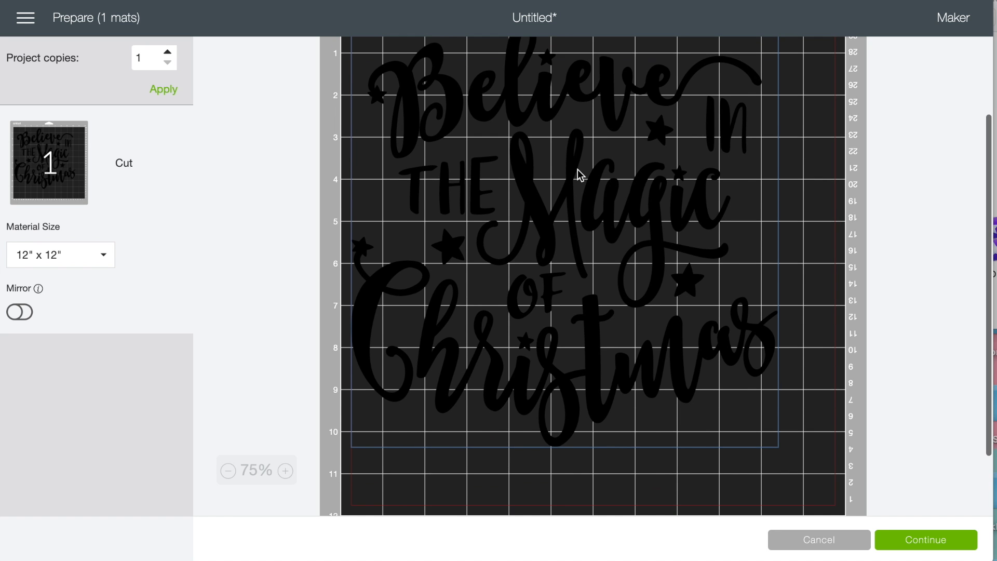
{"action": "left_click_drag", "start_coordinate": [577, 174], "coordinate": [606, 196]}
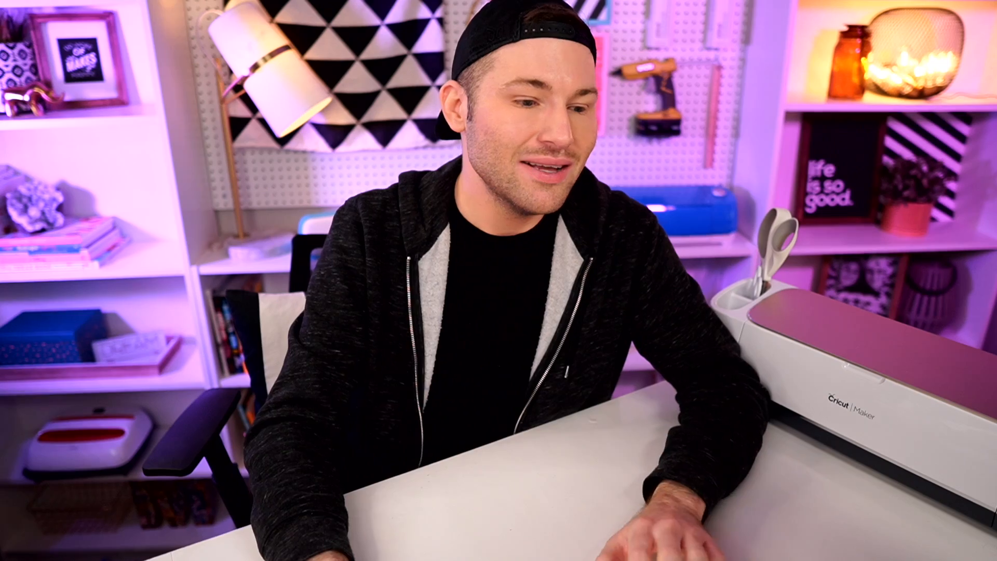